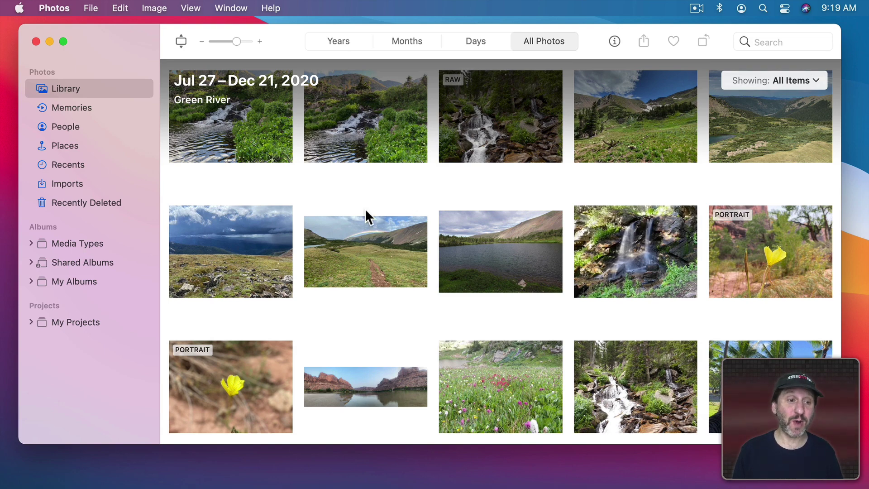
# Expand Shared Albums in the sidebar and bring up the share destinations for the six selected photos.
pyautogui.click(96, 264)
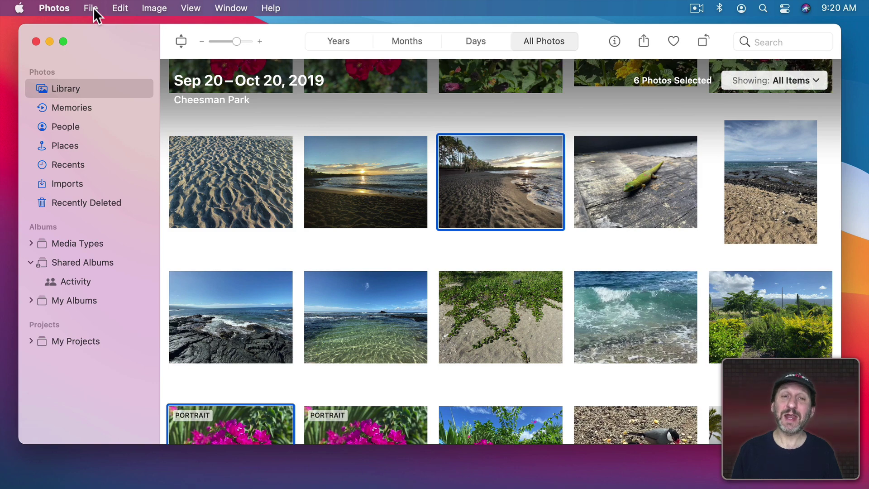
pyautogui.click(91, 8)
pyautogui.moveTo(140, 127)
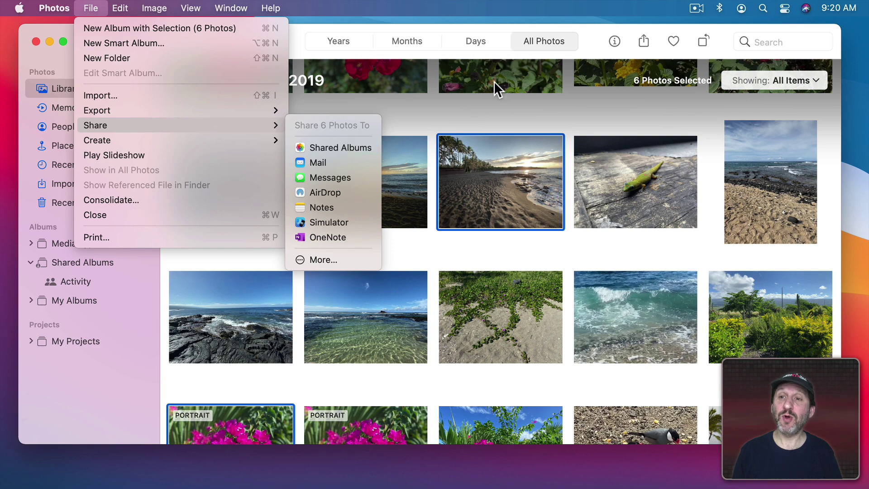
pyautogui.click(586, 51)
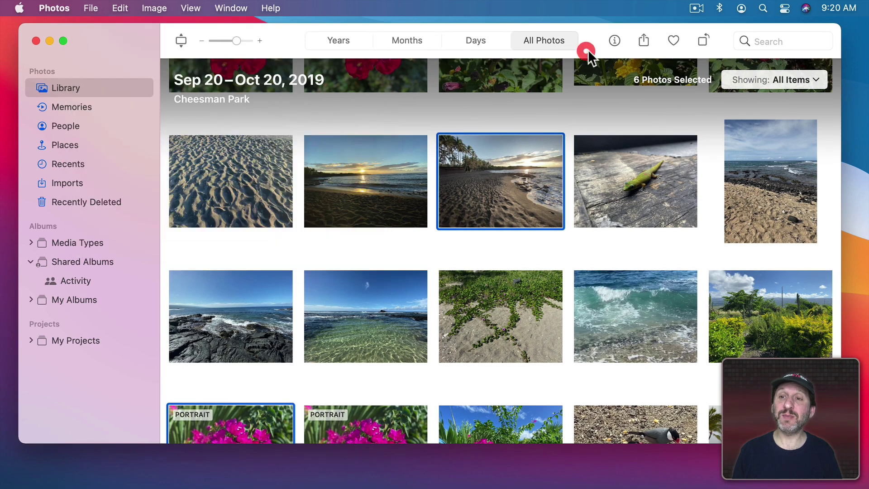
pyautogui.click(649, 43)
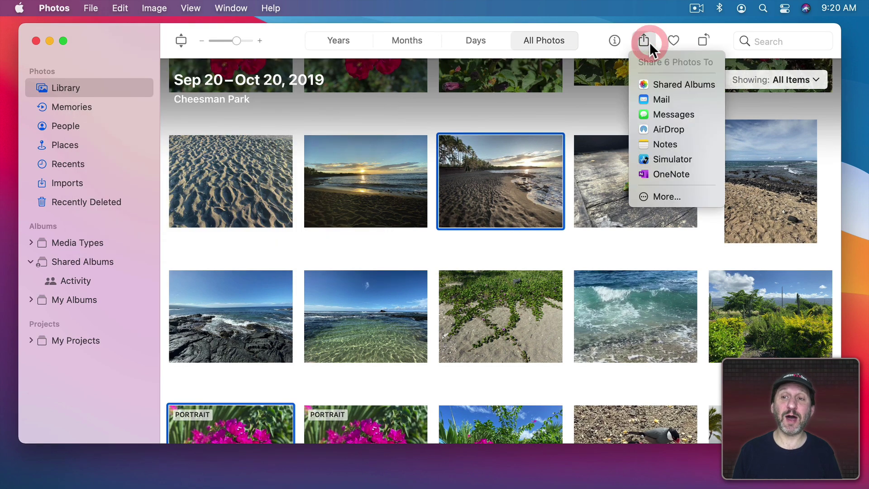
# Share the six photos to a new shared album named 'Test'.
pyautogui.click(659, 84)
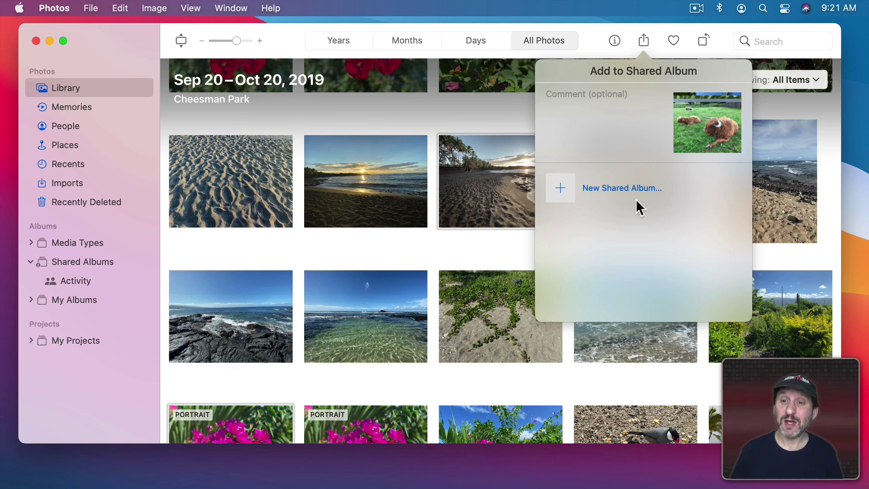
pyautogui.click(560, 186)
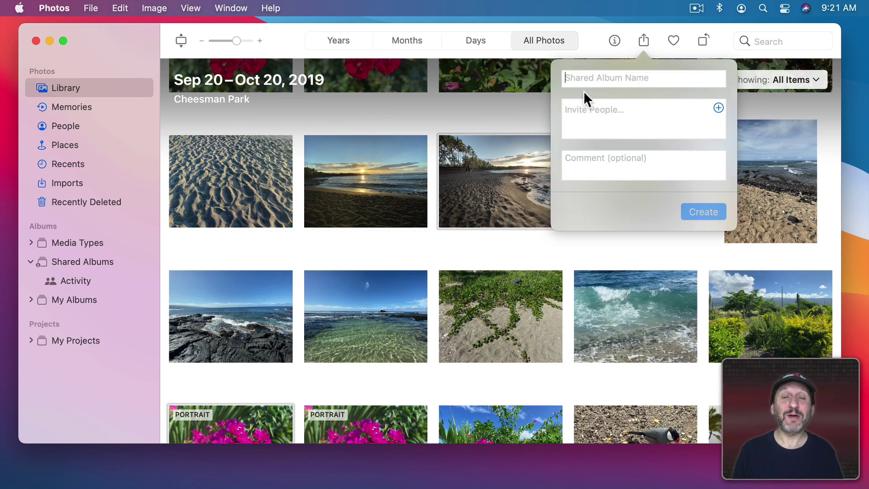
pyautogui.write('Tes')
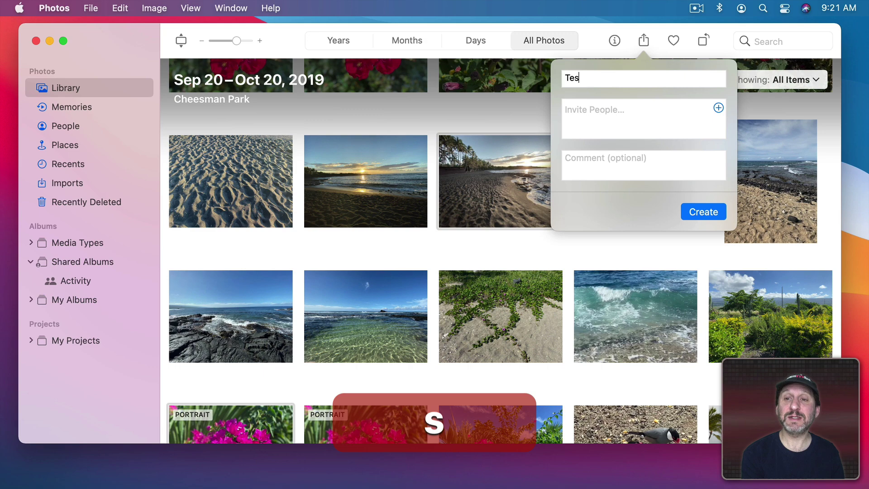
pyautogui.write('t')
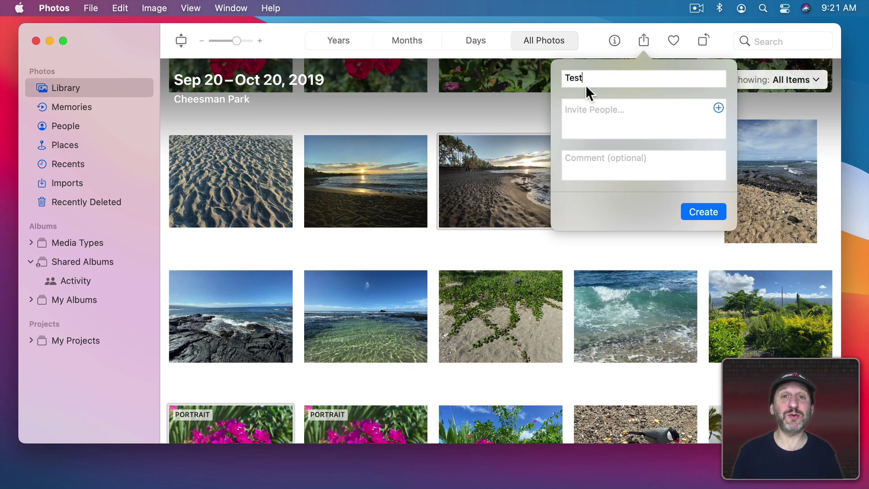
pyautogui.click(703, 212)
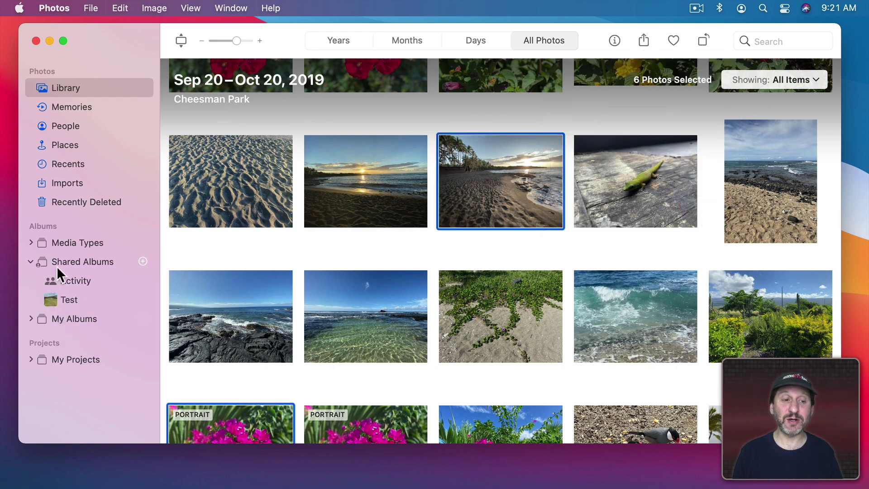
# Open the Test shared album and show its People sharing settings.
pyautogui.click(70, 301)
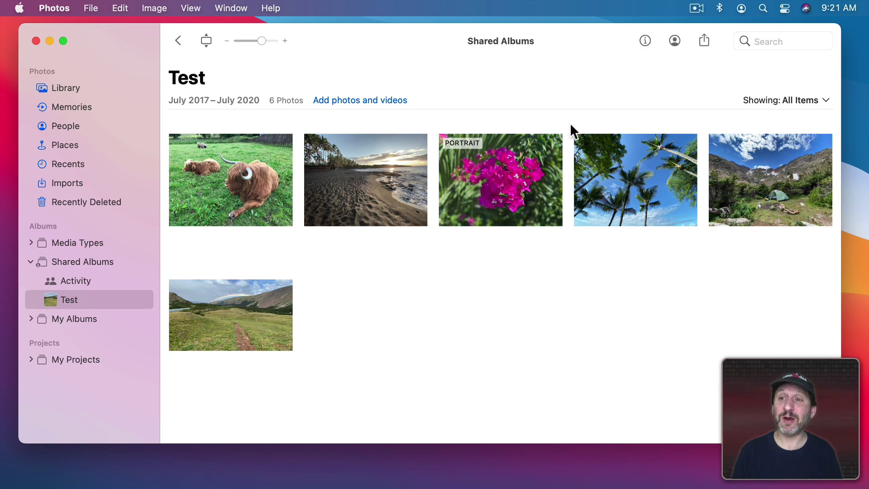
pyautogui.click(673, 40)
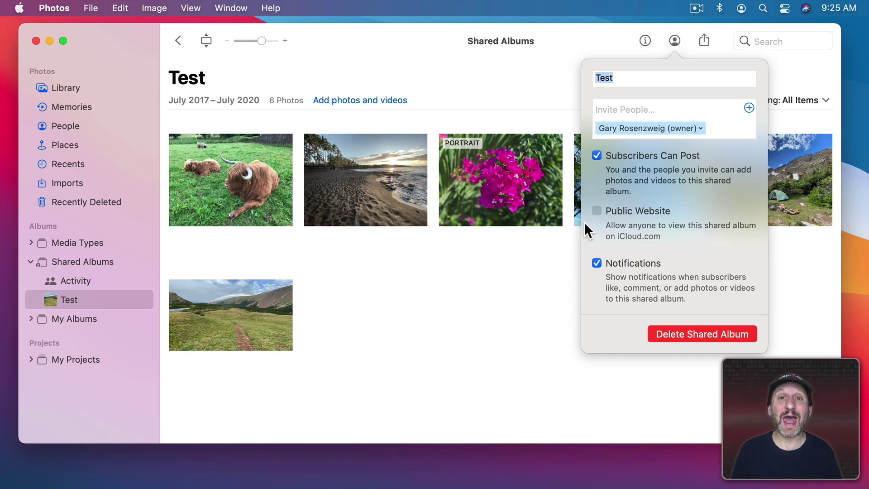
# Turn off Subscribers Can Post, turn on Public Website, copy the album link, and switch to Safari.
pyautogui.click(595, 155)
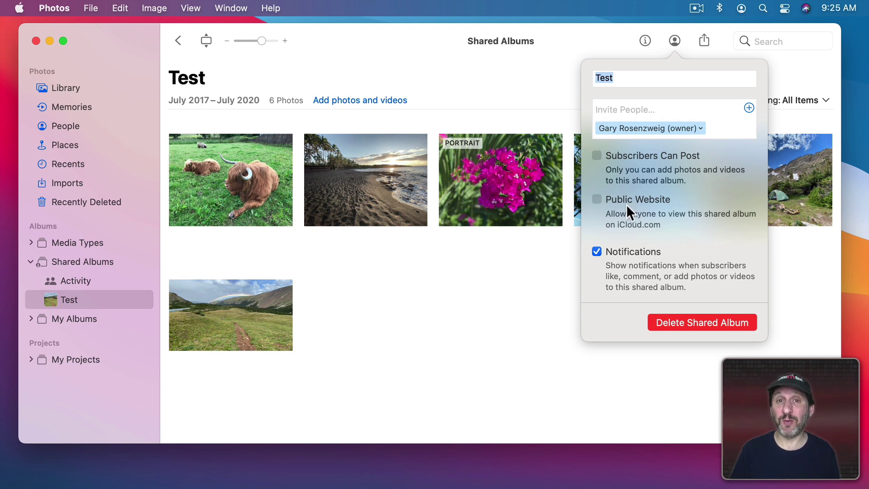
pyautogui.click(596, 199)
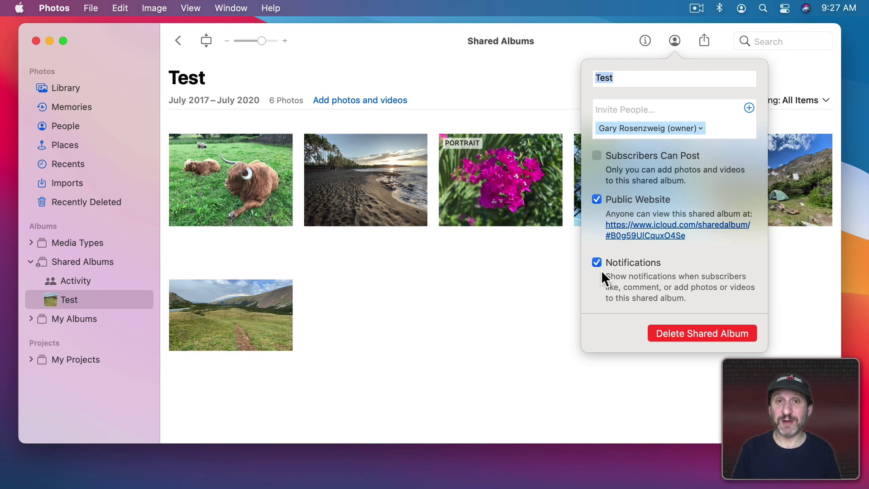
pyautogui.moveTo(687, 236); pyautogui.dragTo(608, 227)
pyautogui.press('super+c')
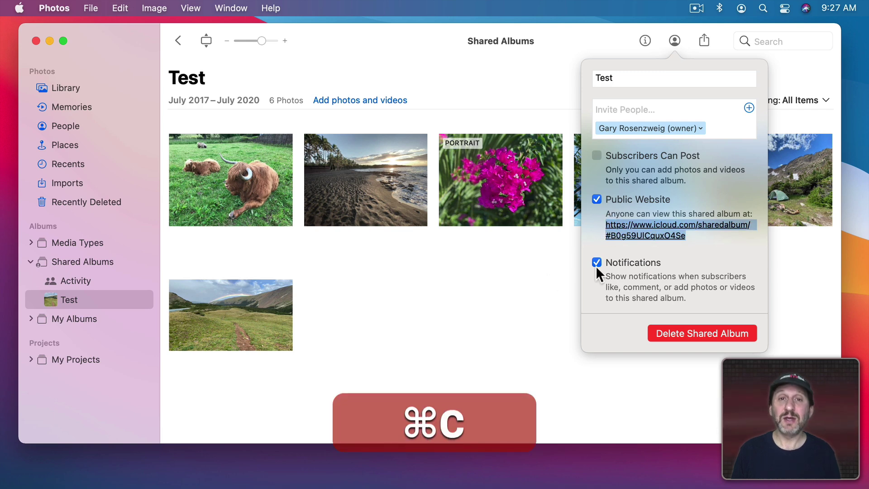
pyautogui.moveTo(332, 471)
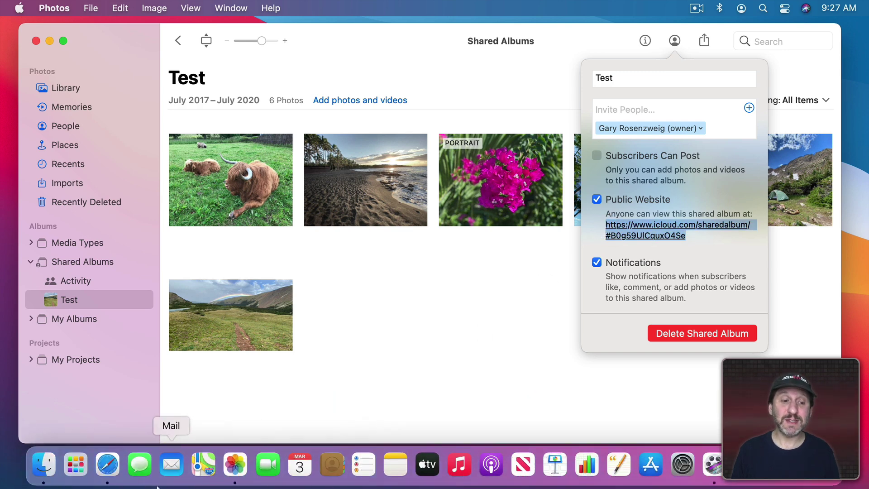
pyautogui.click(108, 466)
# Paste the copied link into Safari's address bar and load the Test album's public iCloud page.
pyautogui.press('super+v')
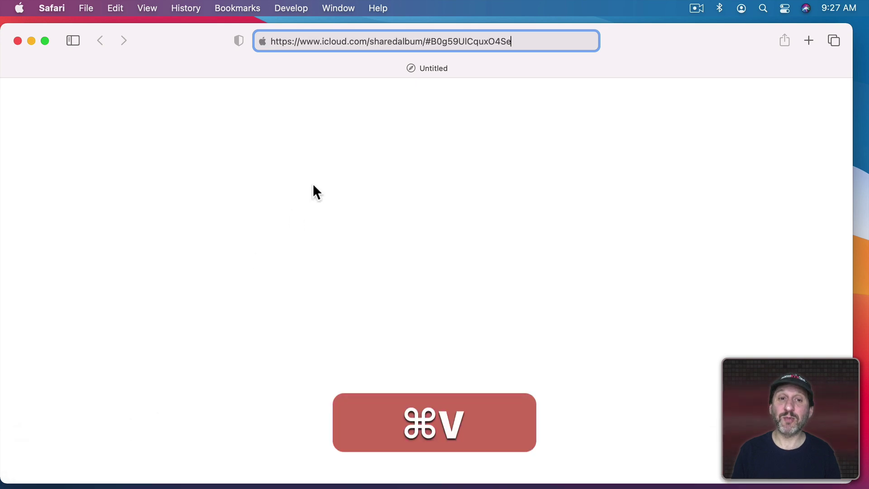
pyautogui.press('super+Return')
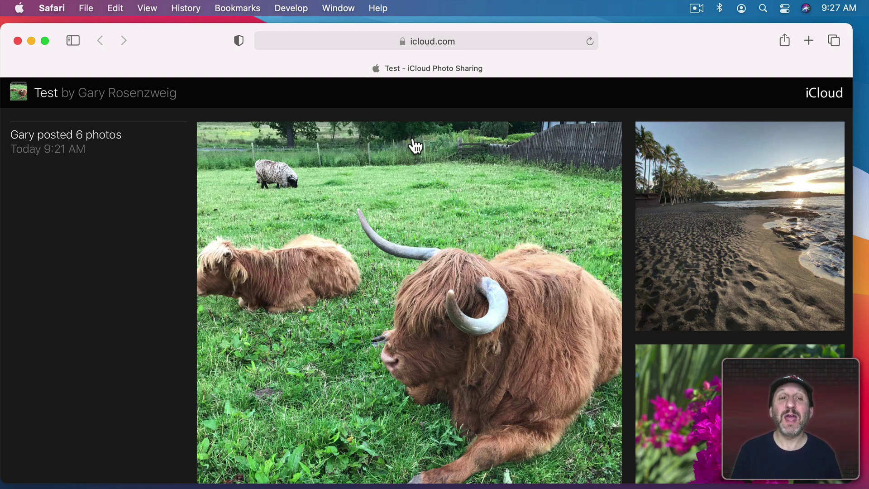
pyautogui.scroll(-6, 604, 338)
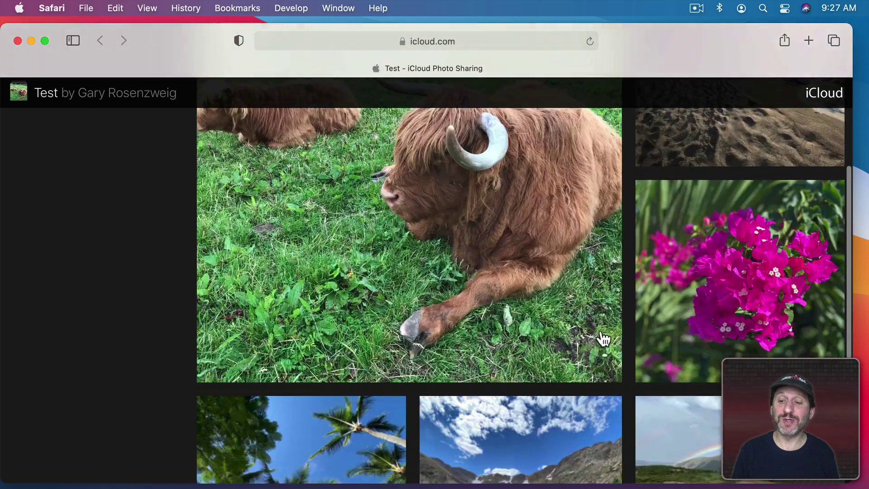
pyautogui.scroll(6, 604, 339)
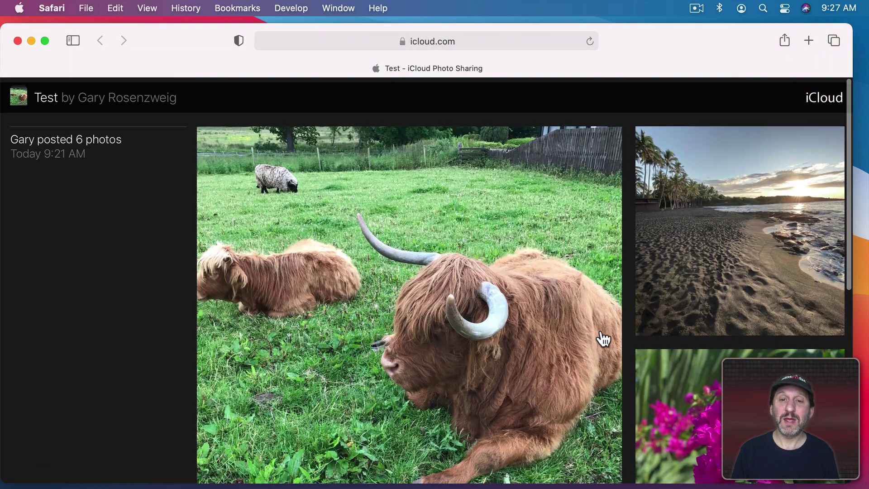
# View the cow and beach photos full-size on the web page, then start and stop the slideshow.
pyautogui.click(438, 280)
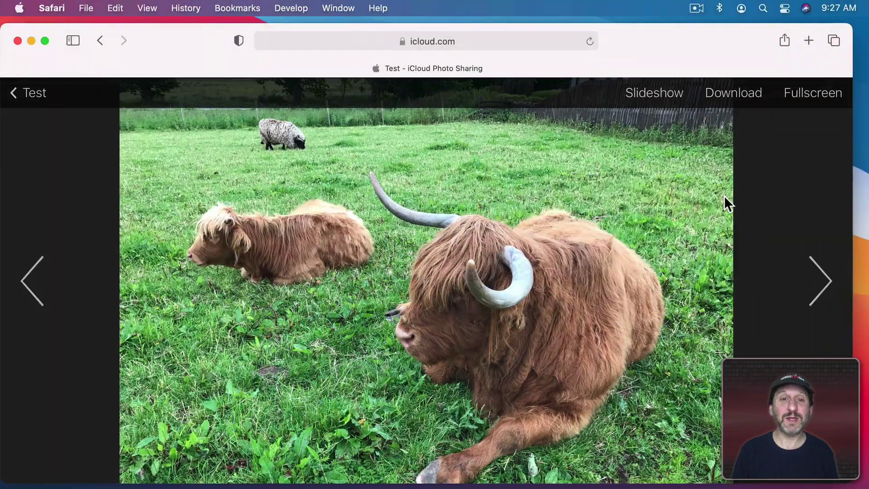
pyautogui.click(830, 292)
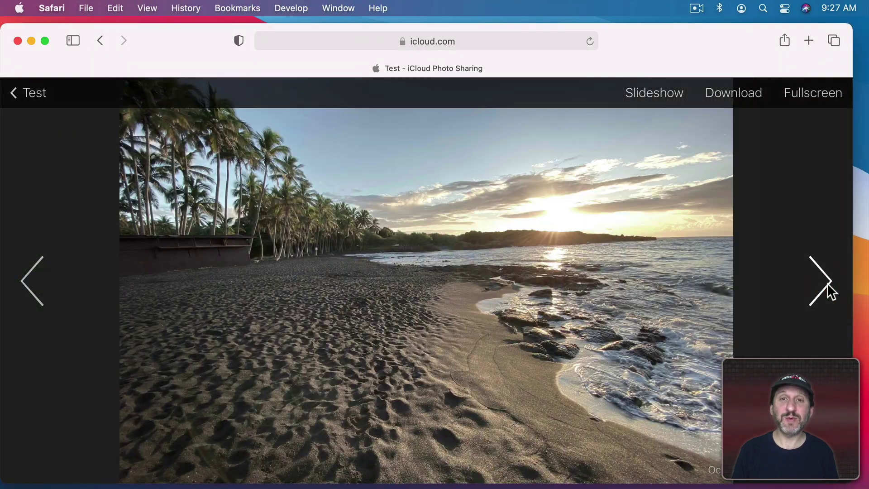
pyautogui.click(651, 93)
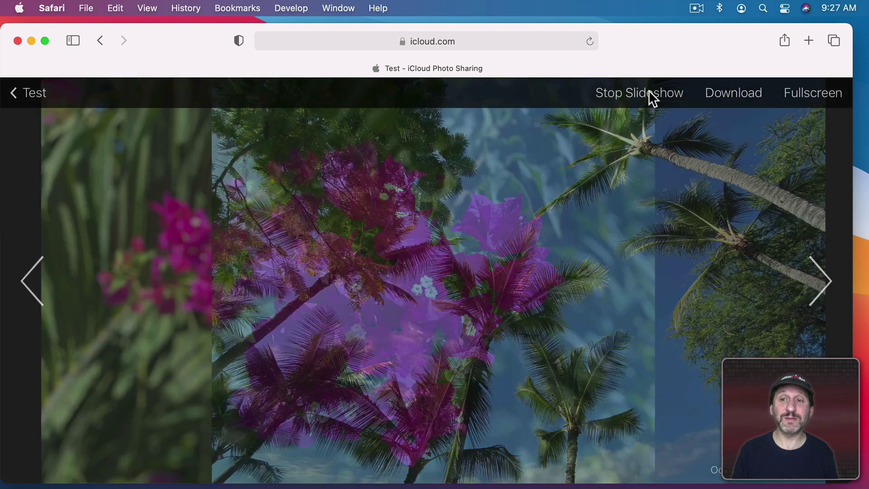
pyautogui.click(651, 94)
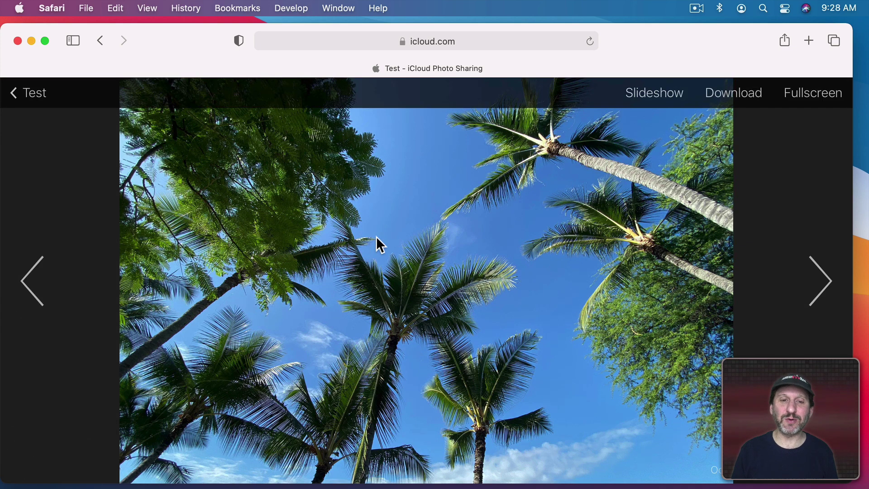
pyautogui.moveTo(147, 181); pyautogui.dragTo(386, 174)
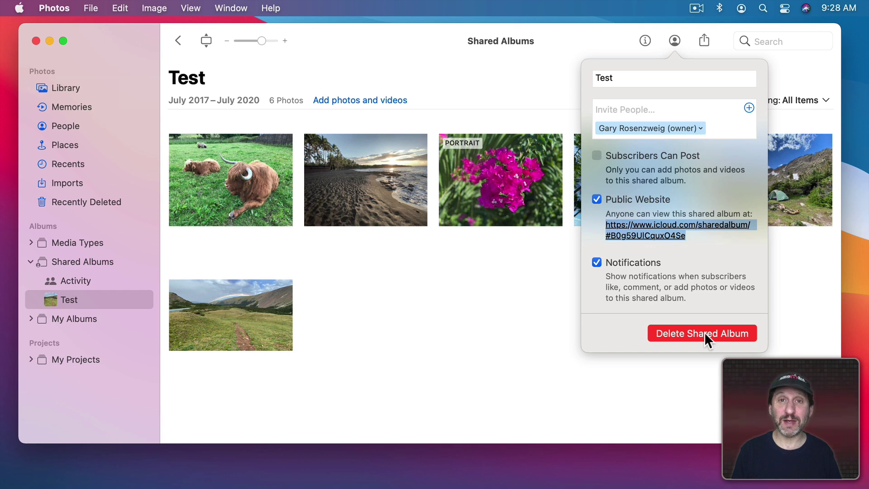
# Drag the beach sunset photo from the Library onto Test, then reopen the Test album.
pyautogui.click(360, 219)
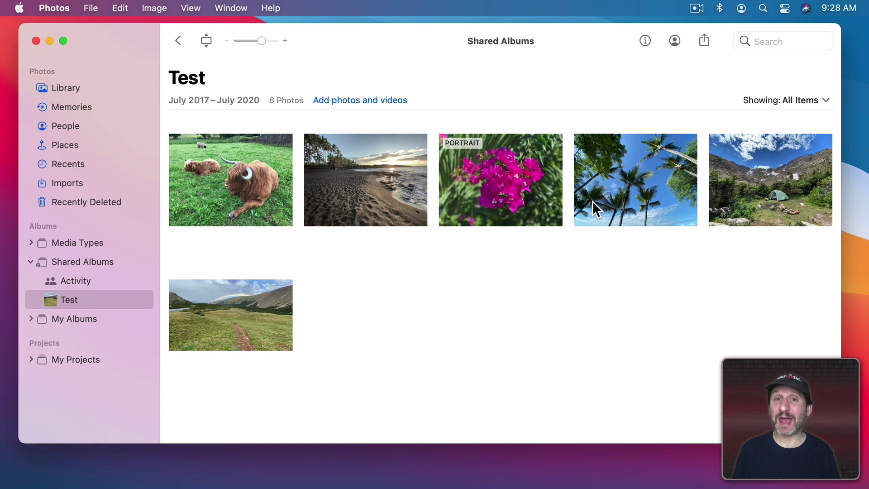
pyautogui.click(59, 88)
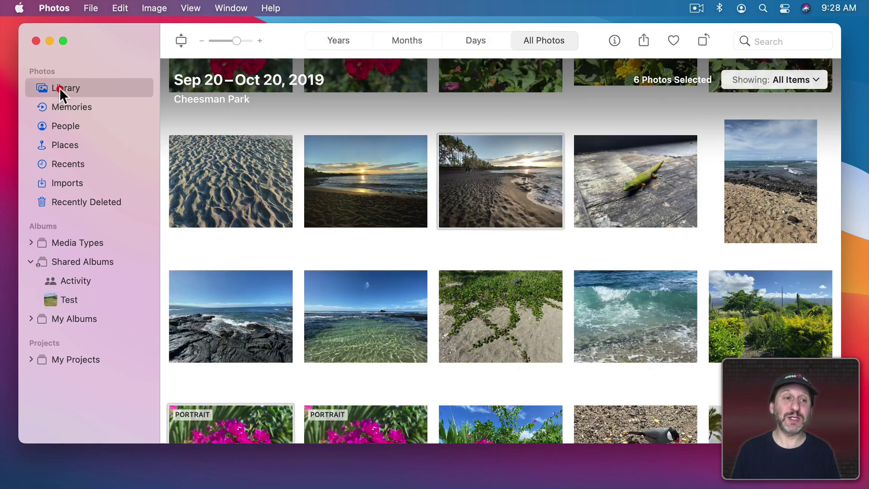
pyautogui.click(338, 185)
pyautogui.moveTo(363, 176); pyautogui.dragTo(61, 297)
pyautogui.click(71, 300)
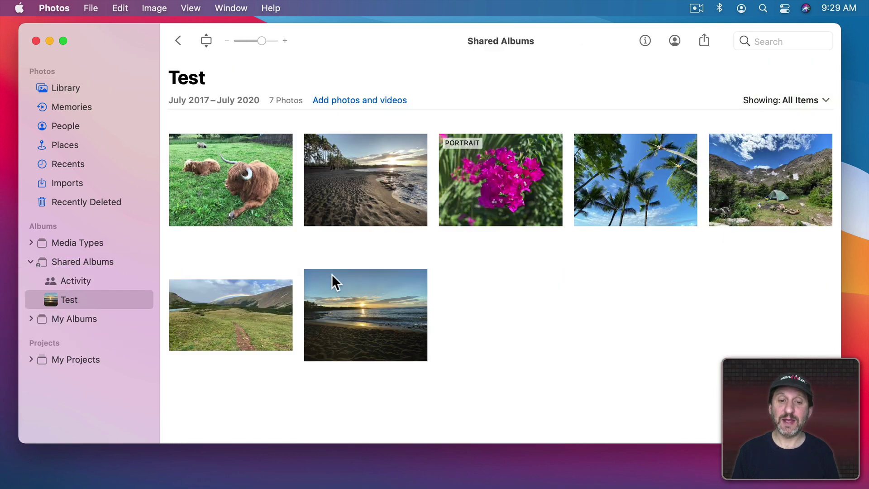
# Add the vines-on-sand and pink flower bush photos to Test through the photo picker.
pyautogui.click(333, 100)
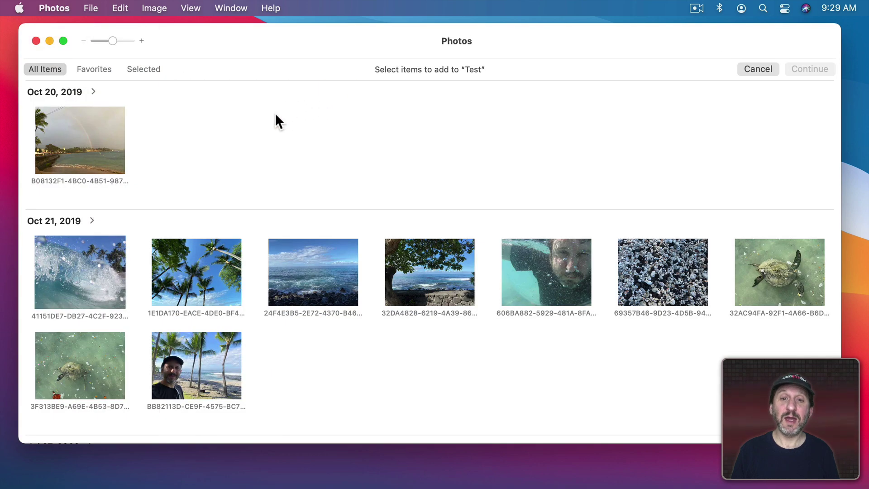
pyautogui.scroll(5, 259, 164)
pyautogui.scroll(10, 259, 164)
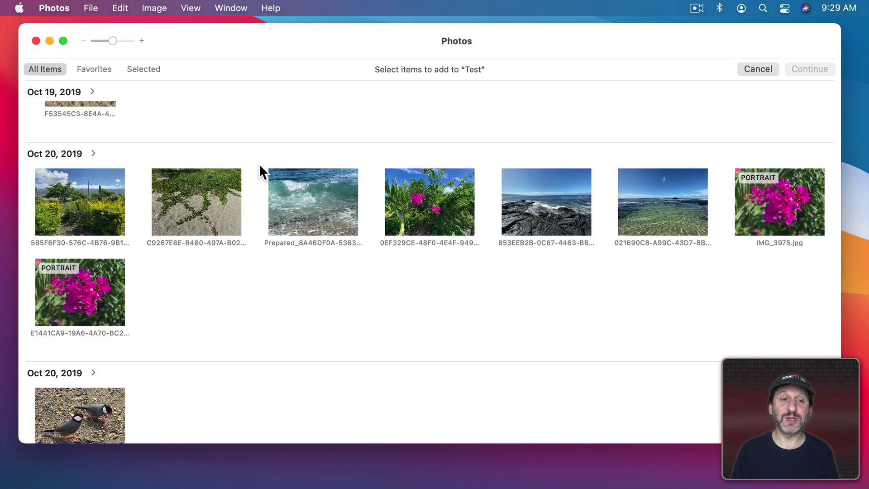
pyautogui.click(212, 219)
pyautogui.click(428, 221)
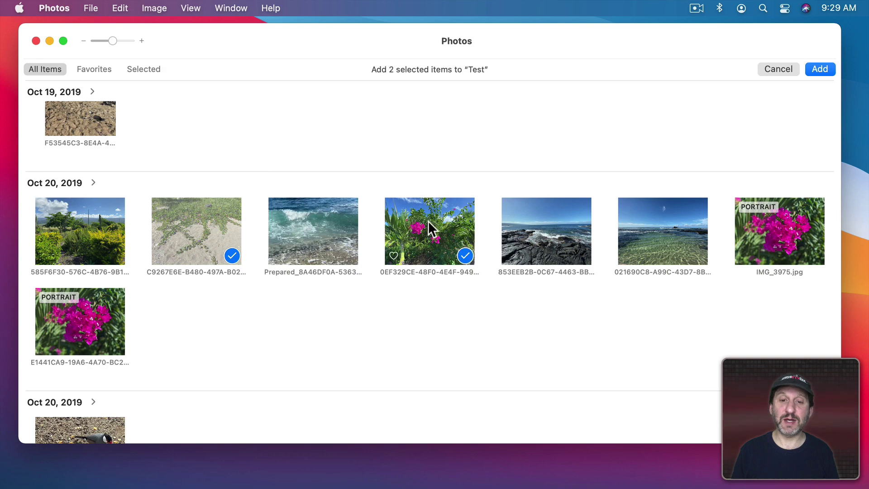
pyautogui.click(814, 70)
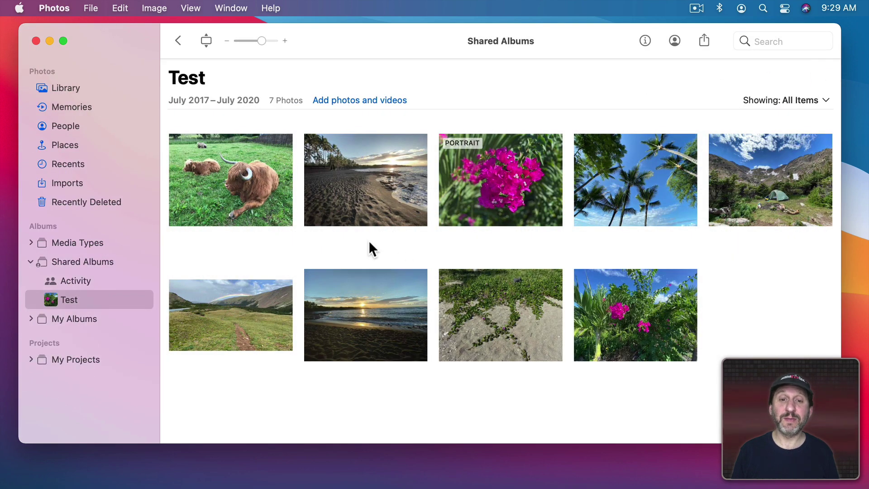
pyautogui.click(369, 308)
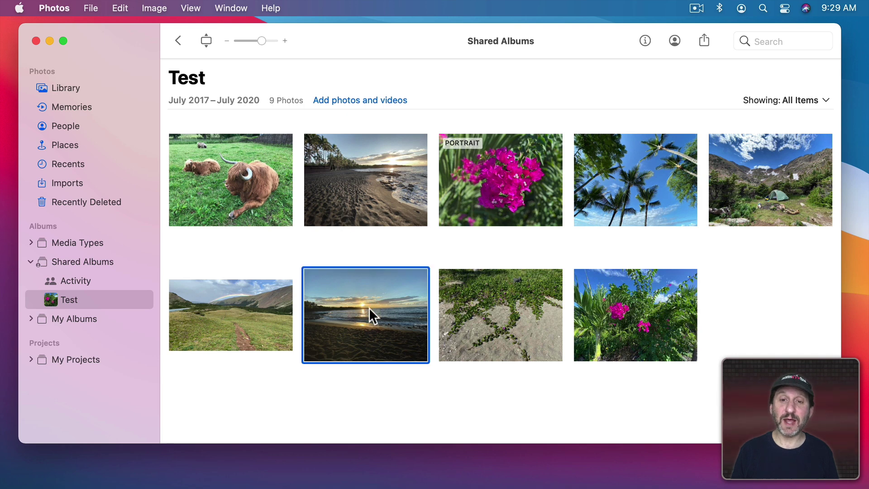
# Delete the beach sunset photo from the Test shared album and confirm the removal.
pyautogui.rightClick(368, 308)
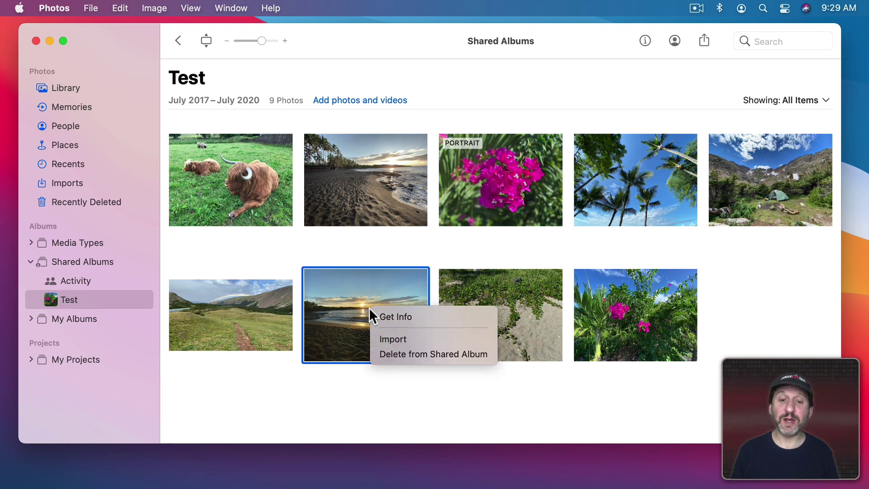
pyautogui.click(403, 353)
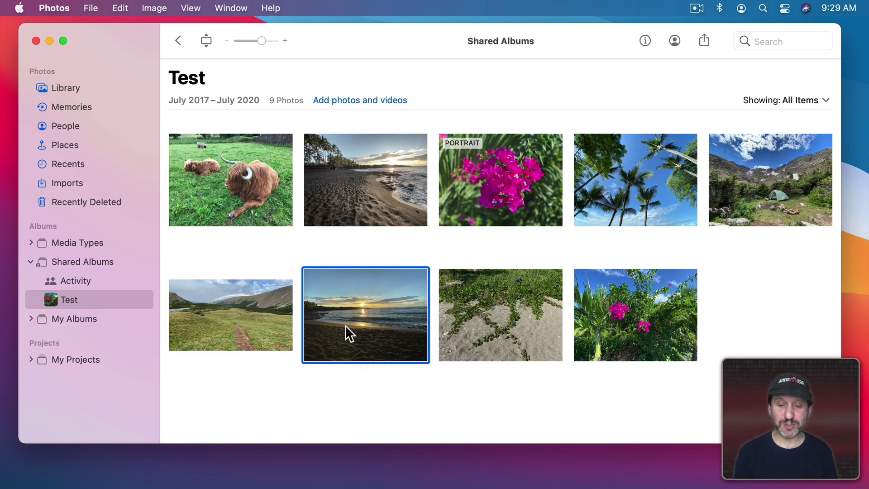
pyautogui.press('BackSpace')
pyautogui.click(487, 294)
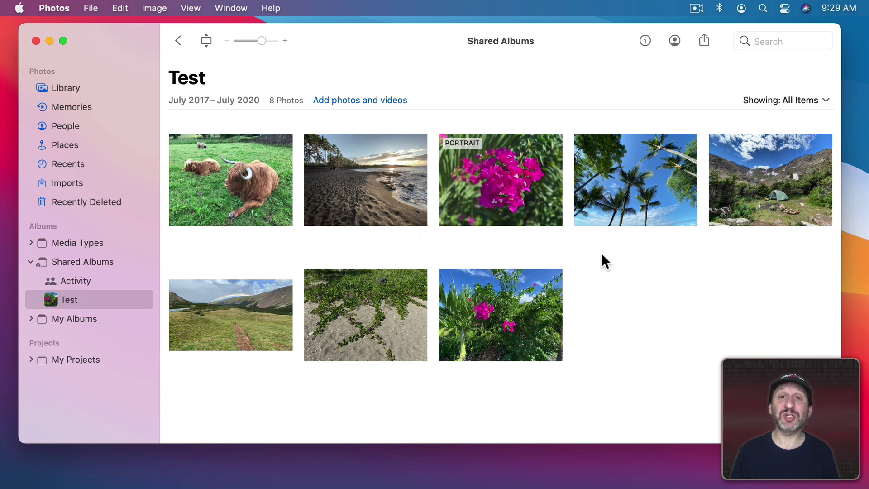
# Open the highland cow photo, like it, and post the comment 'Nice shot!'.
pyautogui.doubleClick(237, 178)
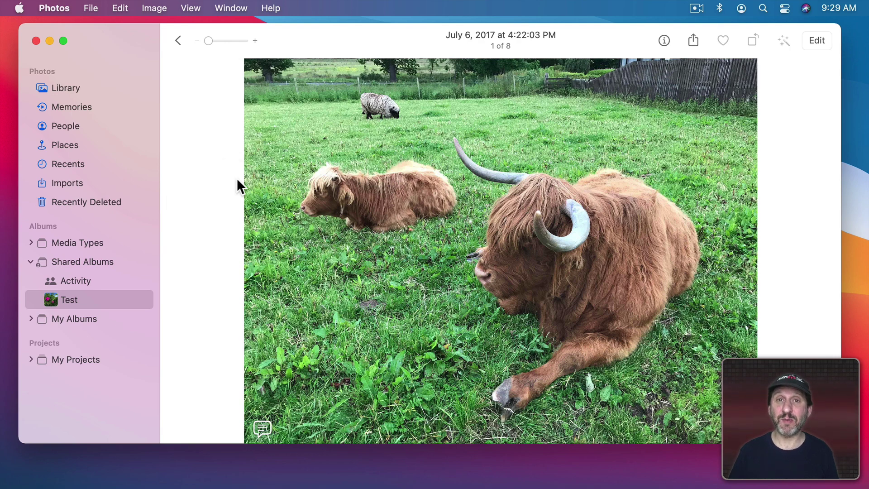
pyautogui.click(261, 428)
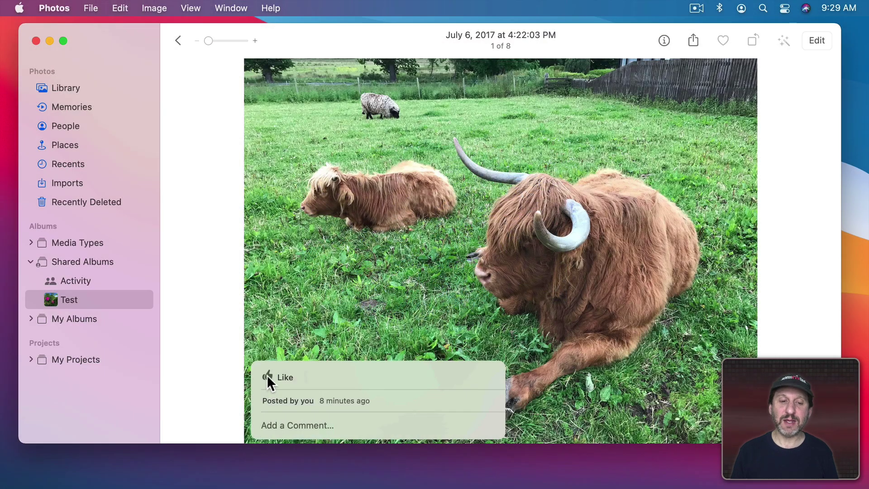
pyautogui.click(268, 376)
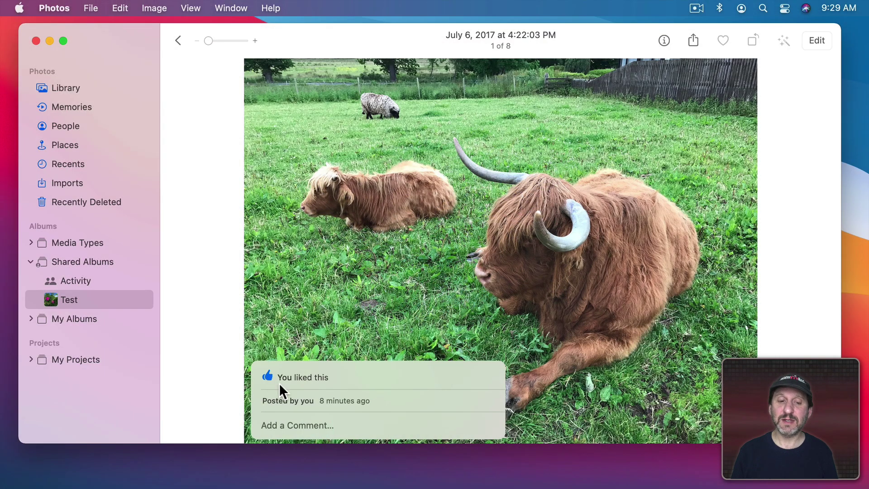
pyautogui.click(286, 425)
pyautogui.write('Nice shot!')
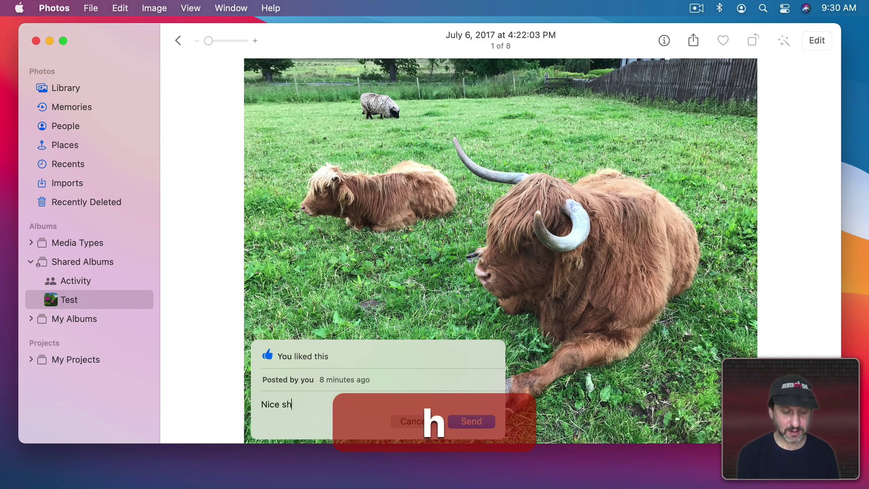
pyautogui.click(470, 421)
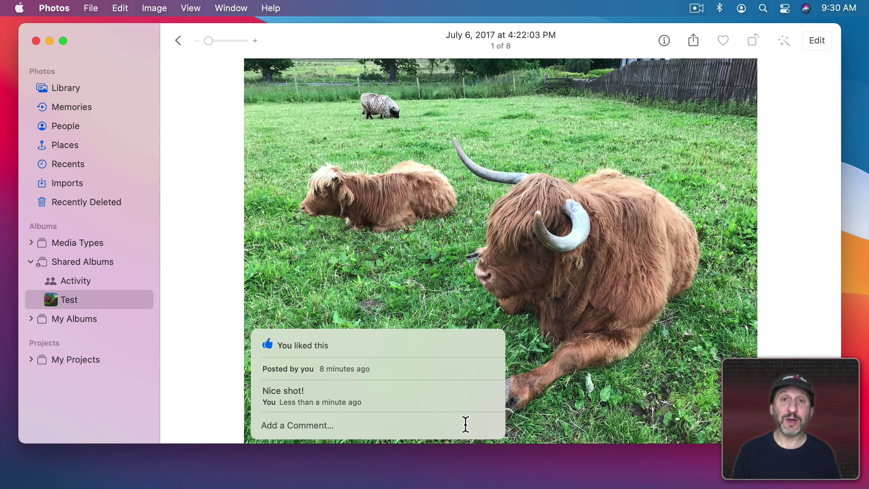
# Recheck the cow photo's comments, then return to the Test album grid.
pyautogui.click(237, 385)
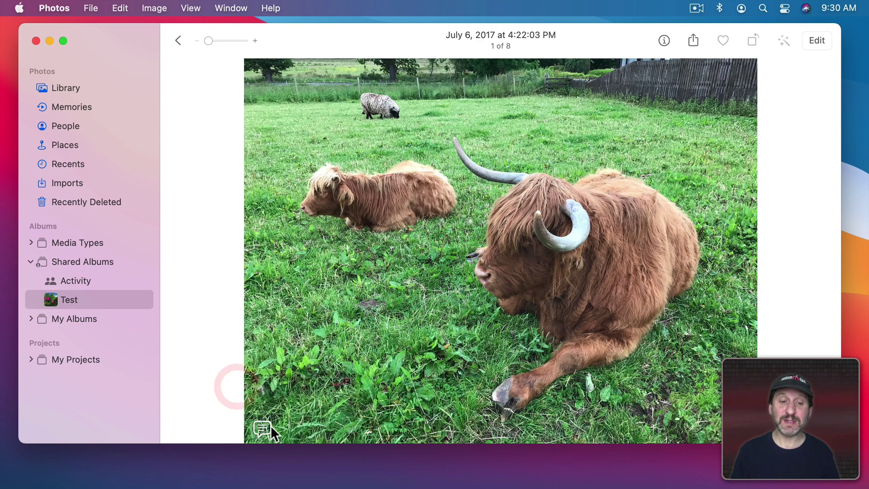
pyautogui.click(263, 423)
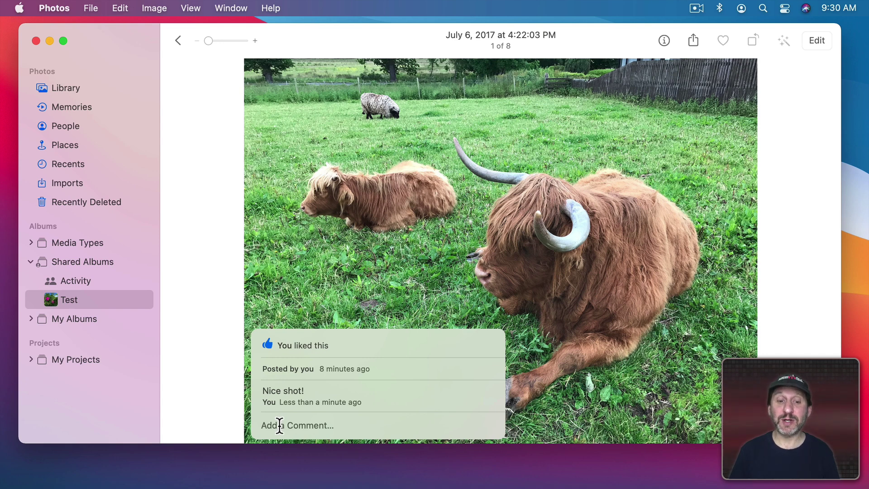
pyautogui.moveTo(279, 398)
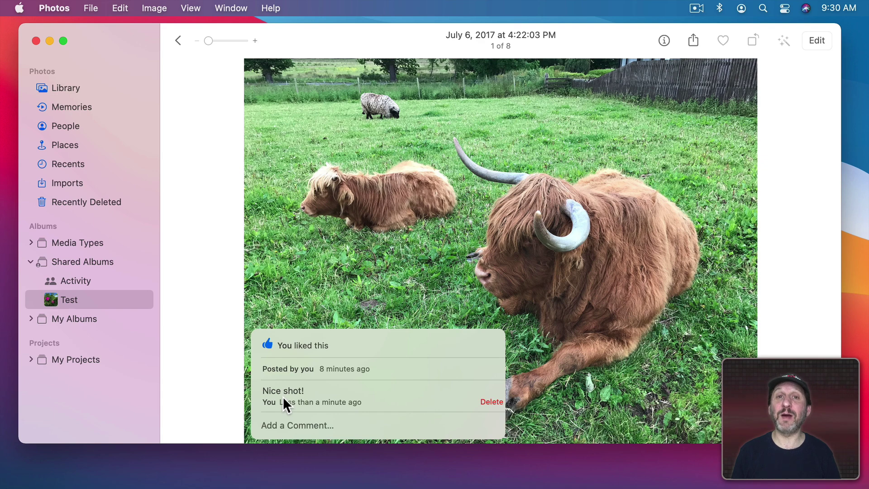
pyautogui.click(179, 40)
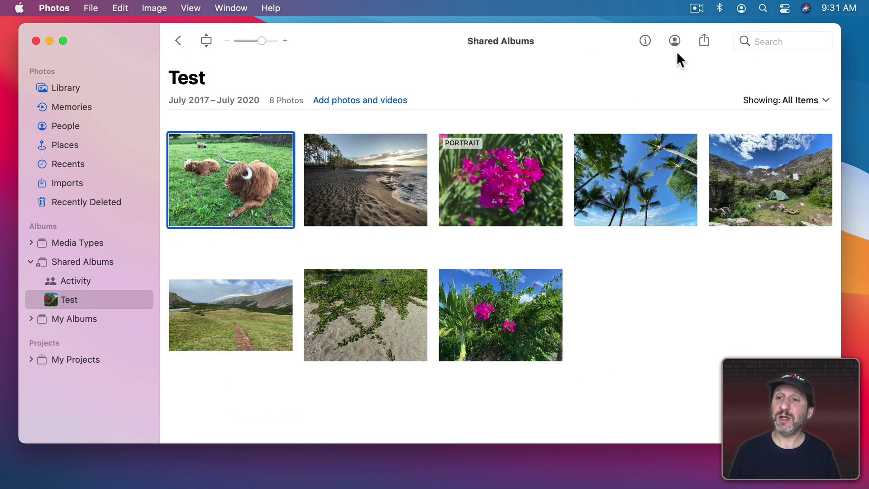
# Turn on Subscribers Can Post for the Test album and invite a suggested contact.
pyautogui.click(674, 41)
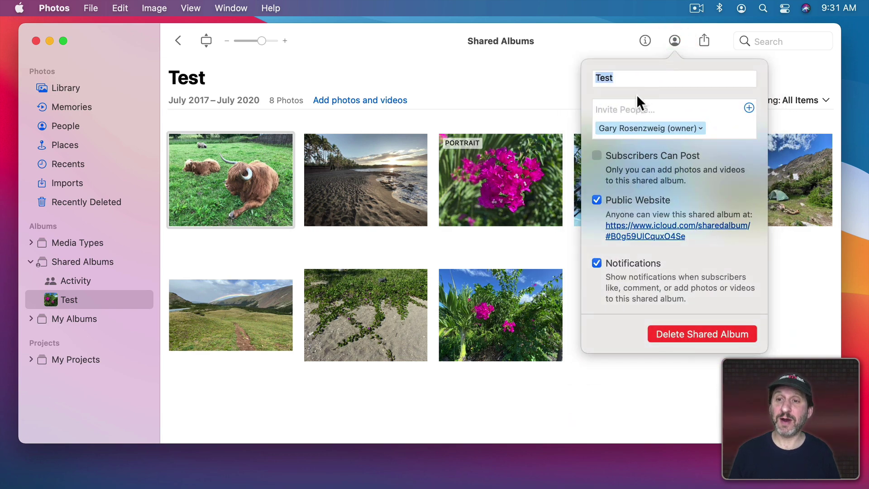
pyautogui.click(596, 156)
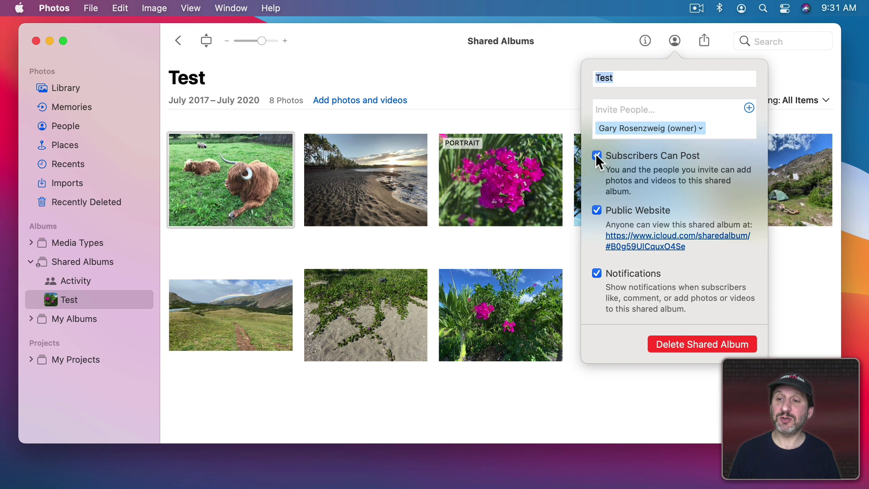
pyautogui.click(616, 111)
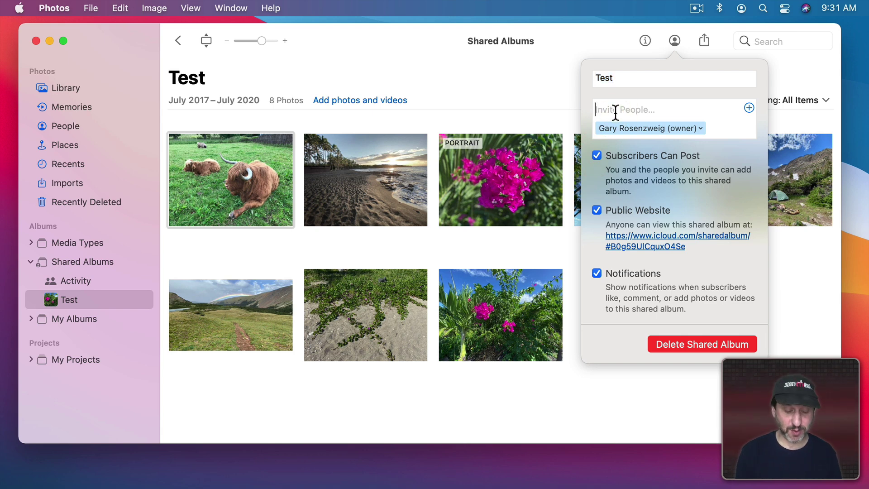
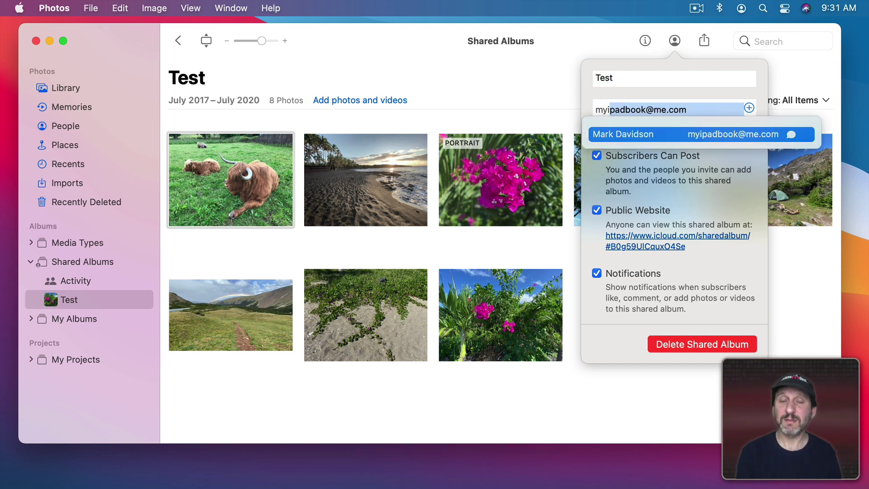
pyautogui.press('Return')
pyautogui.click(386, 213)
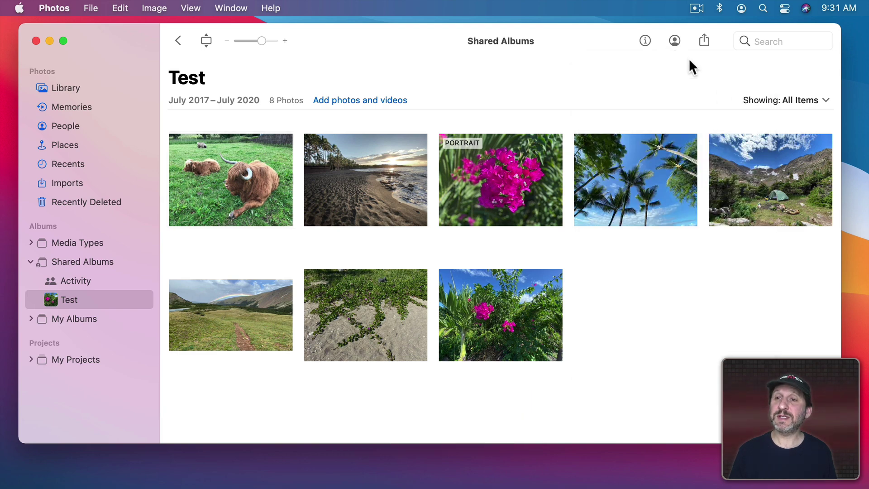
# Review the invited subscriber's options without changes, then open the black-sand beach photo full size.
pyautogui.click(674, 41)
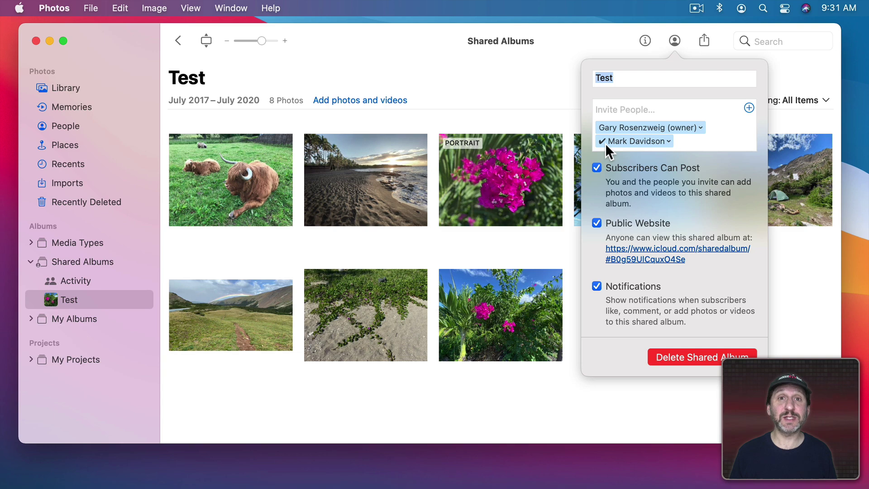
pyautogui.click(667, 141)
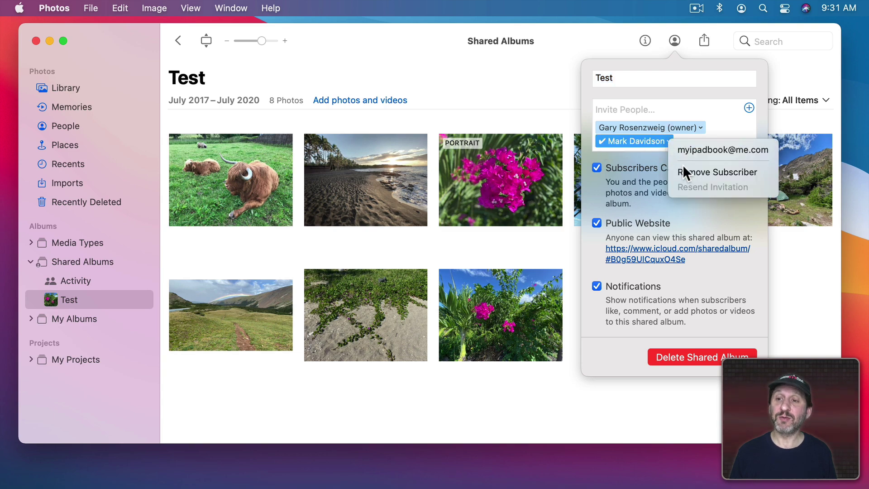
pyautogui.click(510, 81)
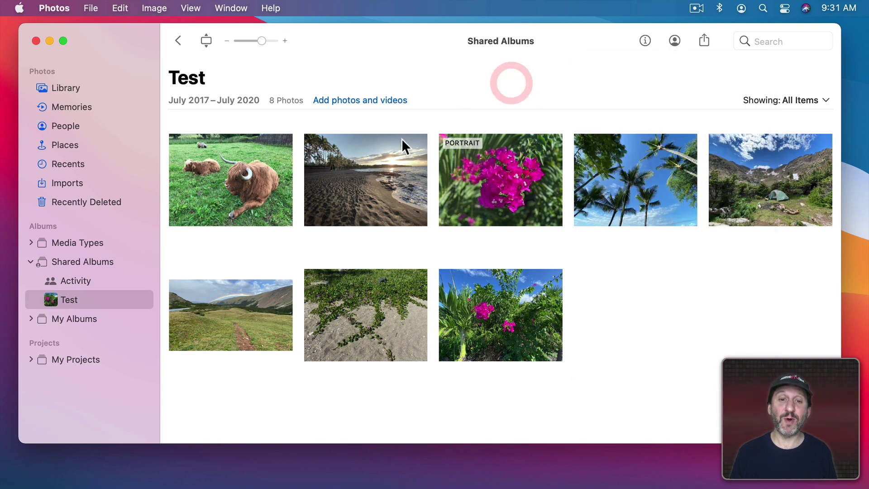
pyautogui.doubleClick(381, 153)
# View the beach photo's like and 'Lovely!' comment, then return to the Test album grid.
pyautogui.click(263, 427)
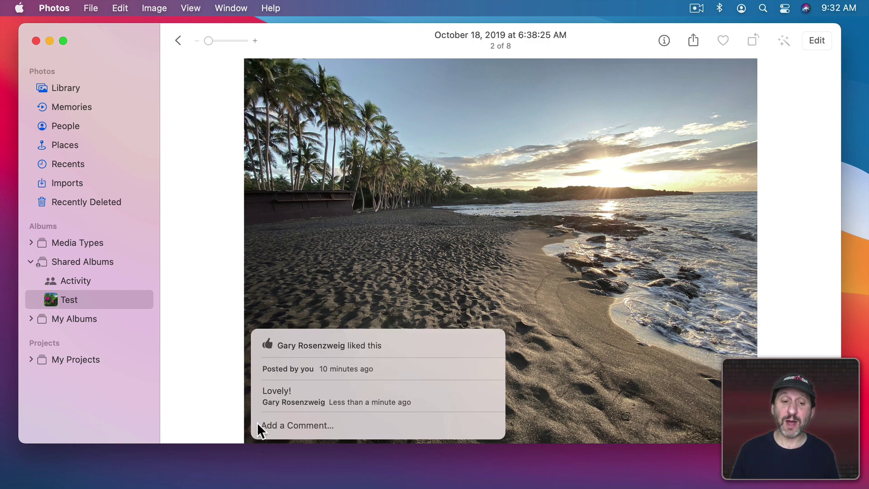
pyautogui.moveTo(297, 396)
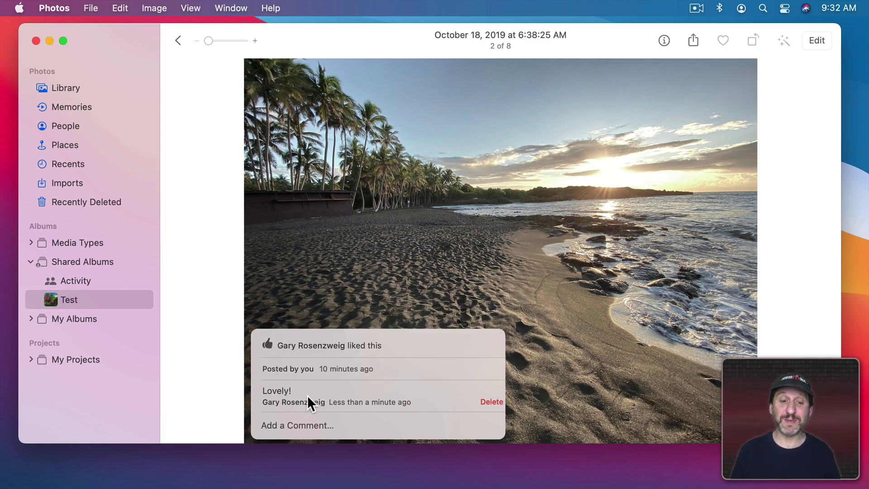
pyautogui.click(178, 42)
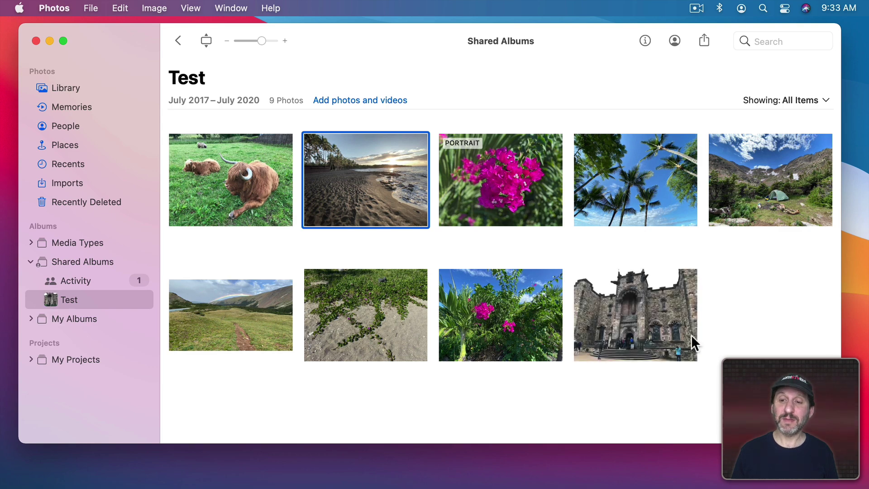
# Open the newly added castle photo full size and show its likes and comments.
pyautogui.click(620, 334)
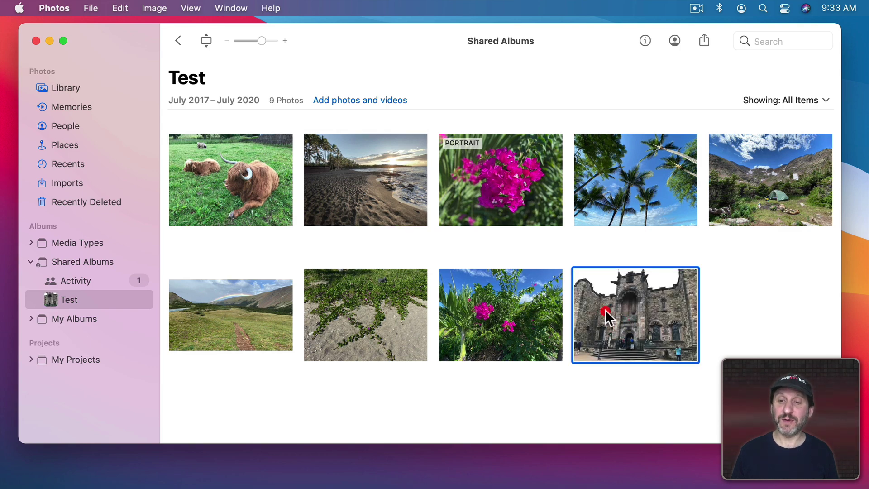
pyautogui.doubleClick(607, 314)
pyautogui.click(259, 430)
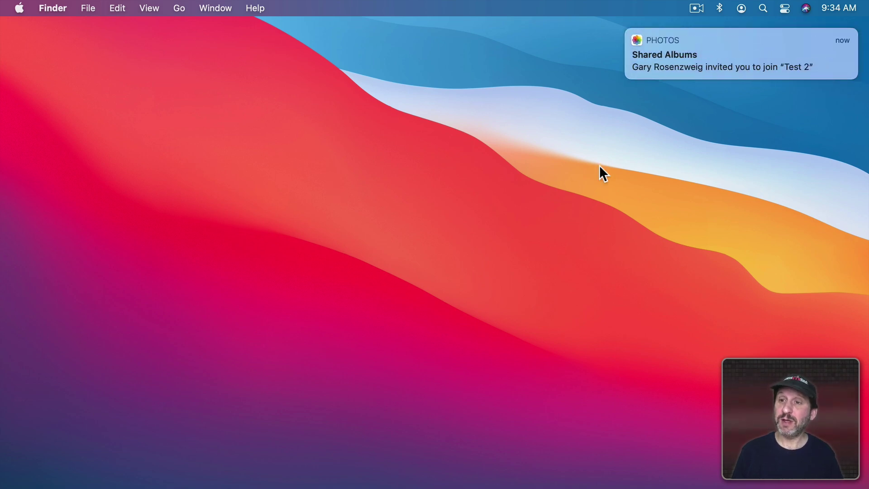
# Accept the invitation to the Test 2 shared album and open it from the sidebar.
pyautogui.click(699, 63)
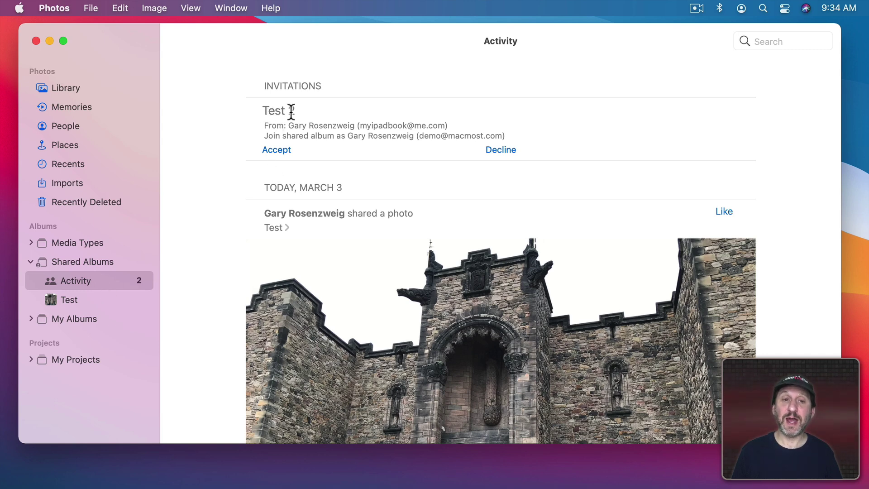
pyautogui.click(271, 150)
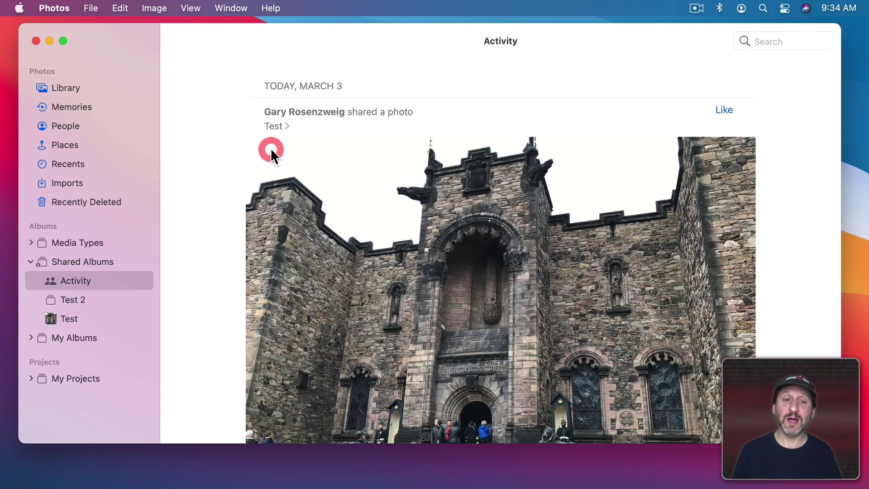
pyautogui.click(69, 300)
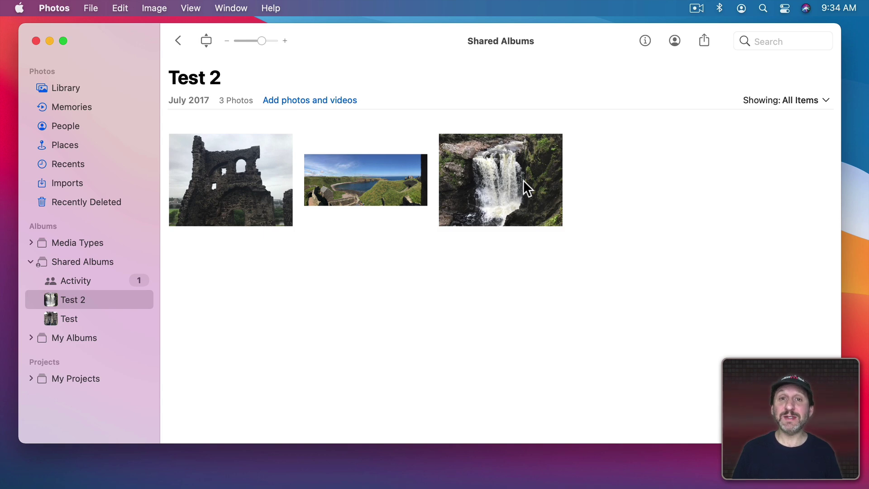
# View the castle-ruin photo's likes and comments, then open the iCloud sharing link from Messages.
pyautogui.doubleClick(241, 172)
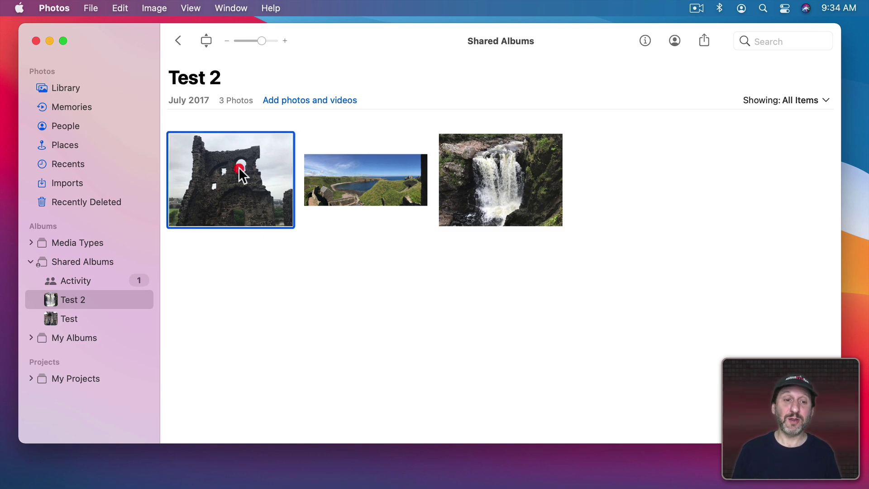
pyautogui.click(264, 427)
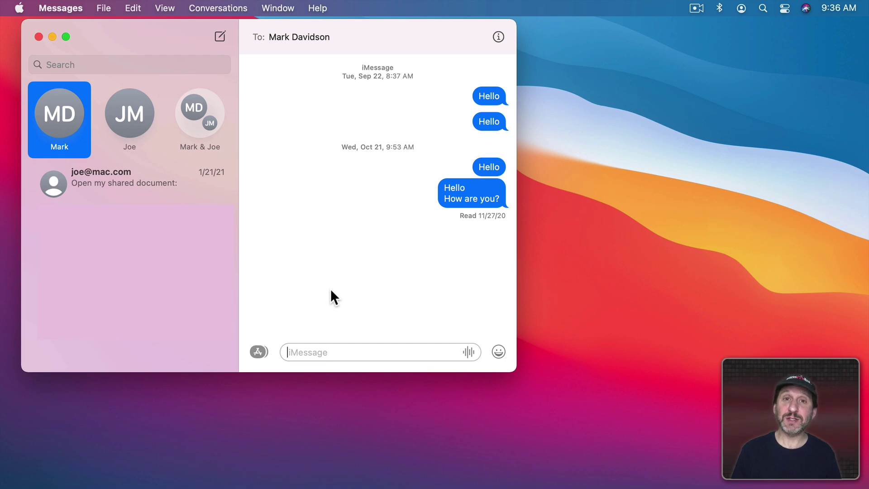
pyautogui.click(113, 191)
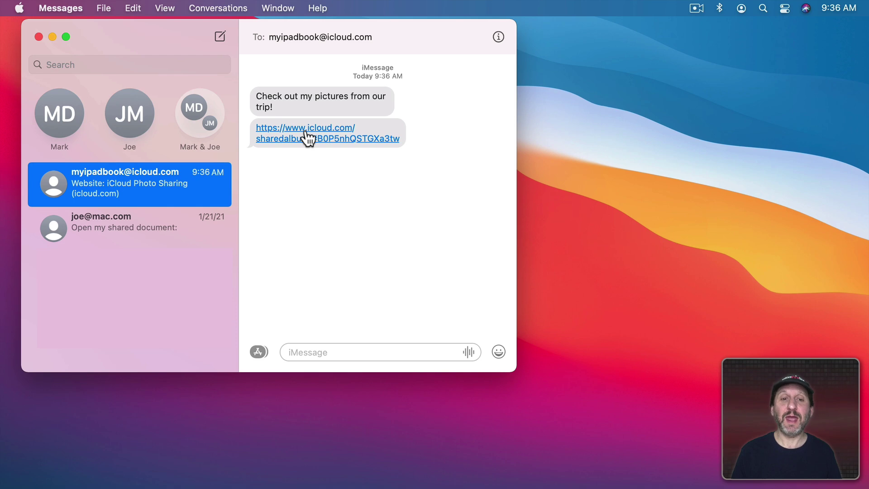
pyautogui.click(306, 132)
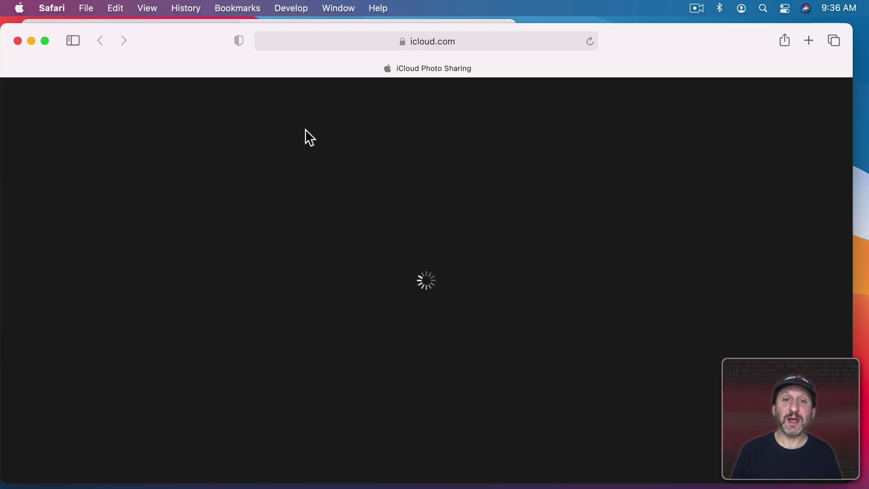